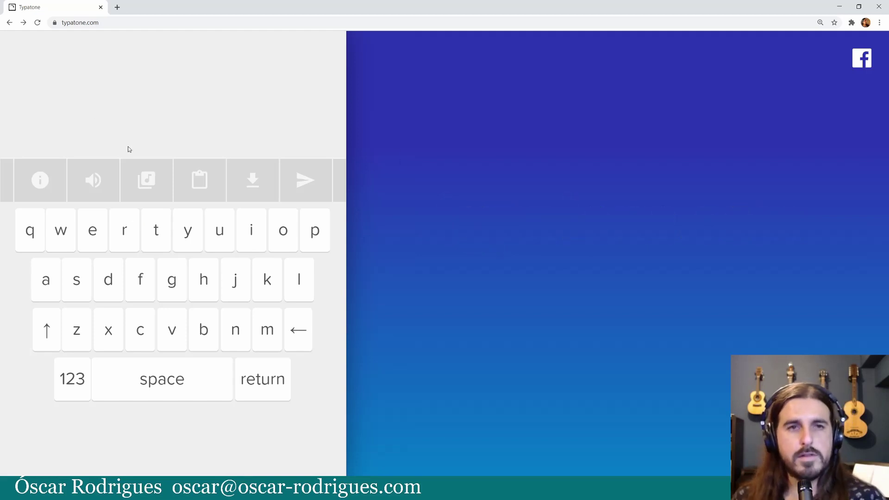
- Open the information page, examine its introduction, links, embed code and supporting albums, and close it
{"action": "left_click", "coordinate": [46, 184]}
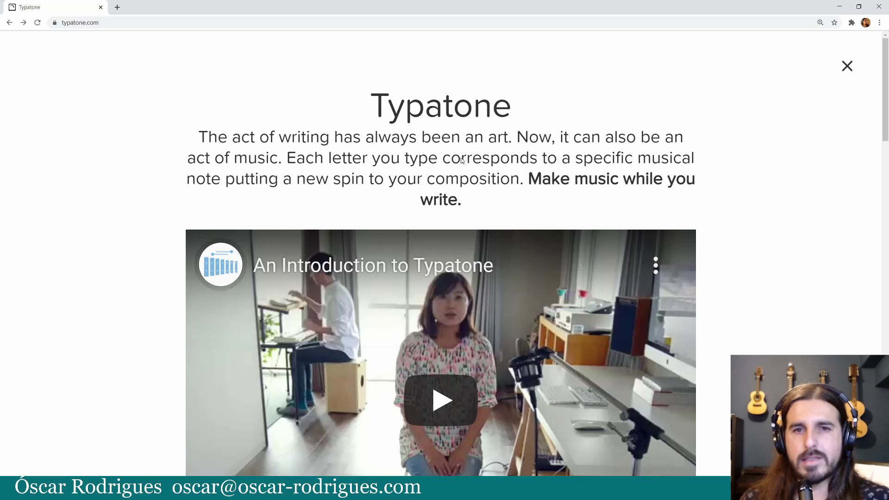
{"action": "scroll", "coordinate": [64, 113], "scroll_direction": "down", "scroll_amount": 4}
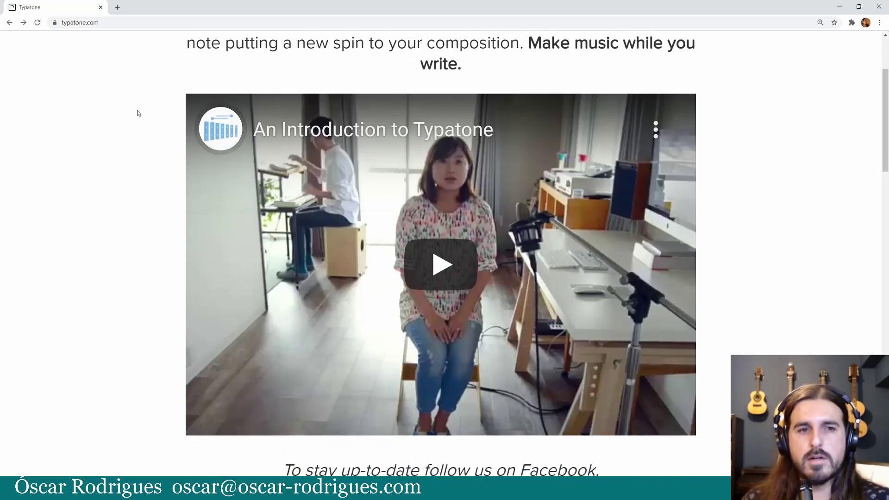
{"action": "scroll", "coordinate": [104, 220], "scroll_direction": "down", "scroll_amount": 6}
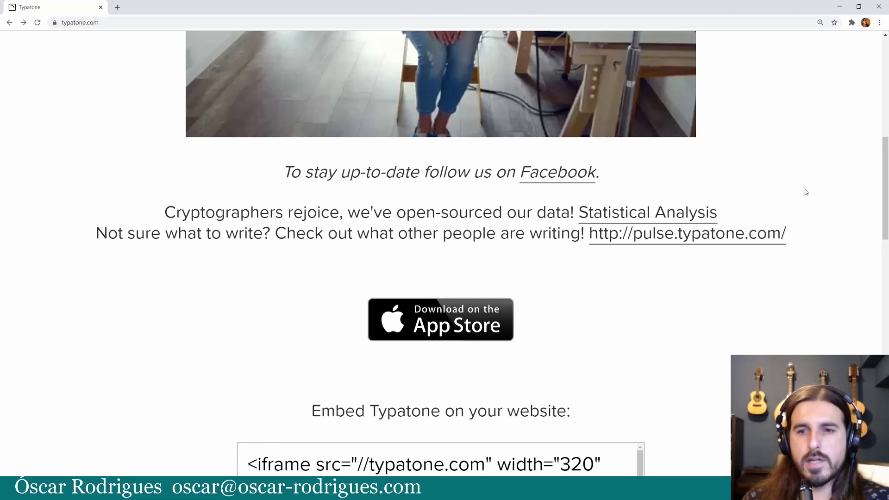
{"action": "scroll", "coordinate": [829, 191], "scroll_direction": "up", "scroll_amount": 5}
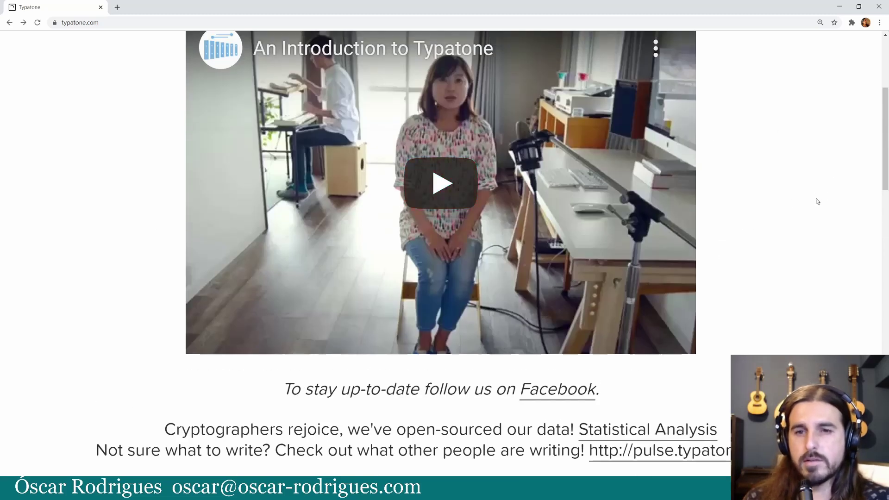
{"action": "scroll", "coordinate": [817, 202], "scroll_direction": "down", "scroll_amount": 12}
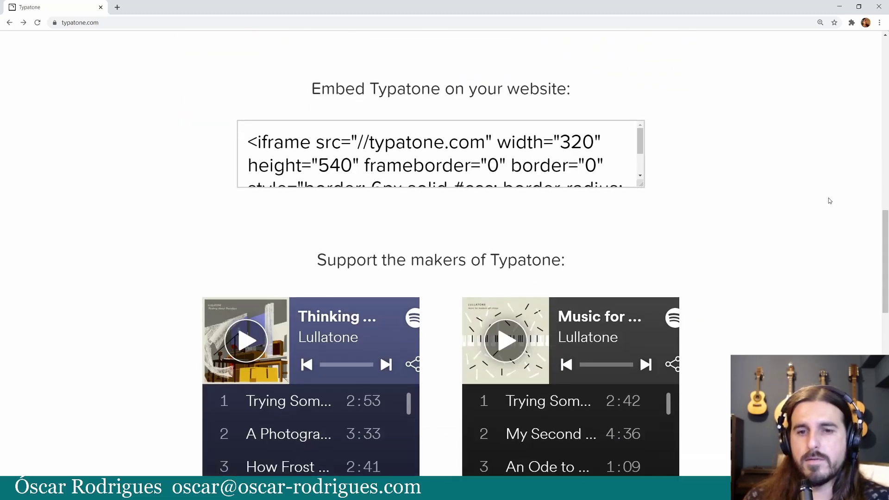
{"action": "scroll", "coordinate": [828, 200], "scroll_direction": "down", "scroll_amount": 15}
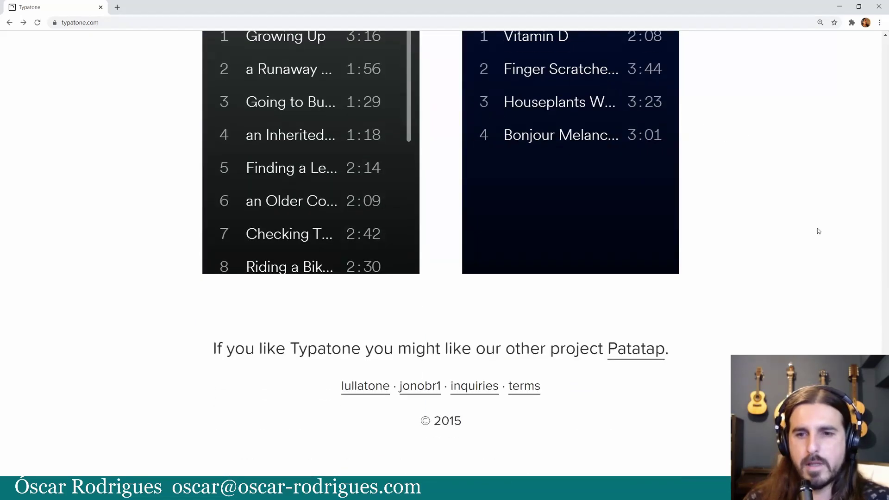
{"action": "scroll", "coordinate": [744, 240], "scroll_direction": "up", "scroll_amount": 12}
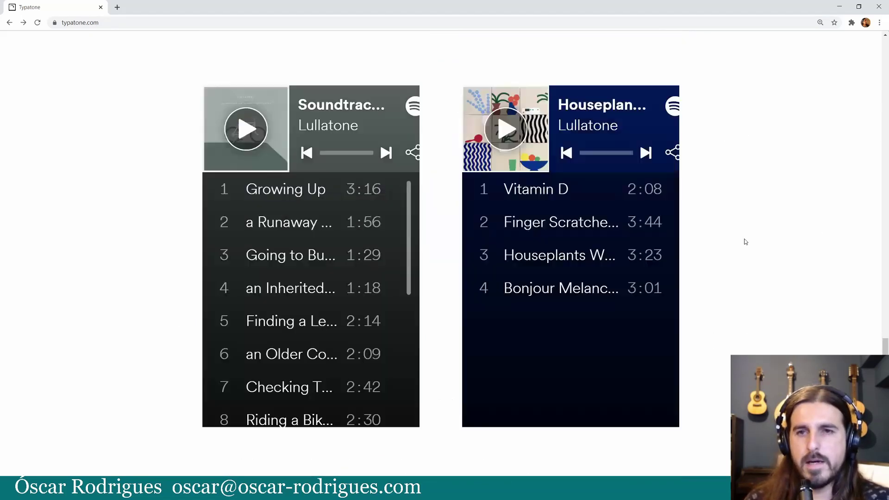
{"action": "scroll", "coordinate": [786, 204], "scroll_direction": "up", "scroll_amount": 11}
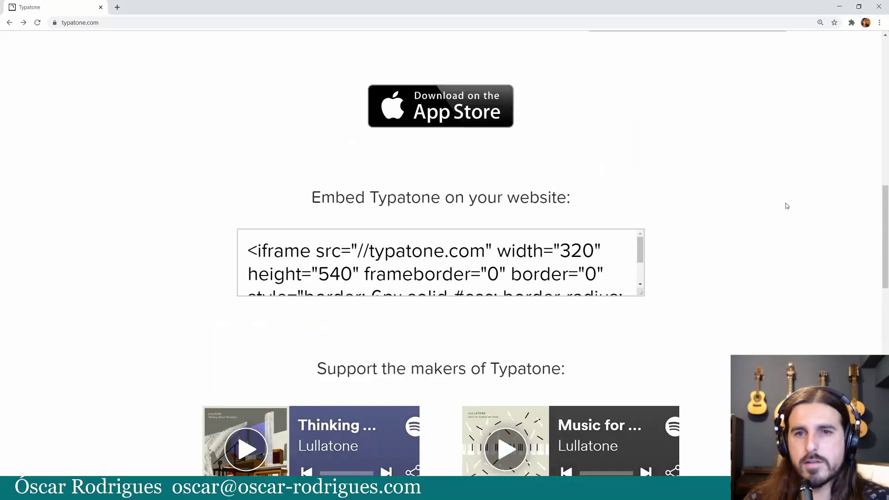
{"action": "scroll", "coordinate": [814, 195], "scroll_direction": "up", "scroll_amount": 1}
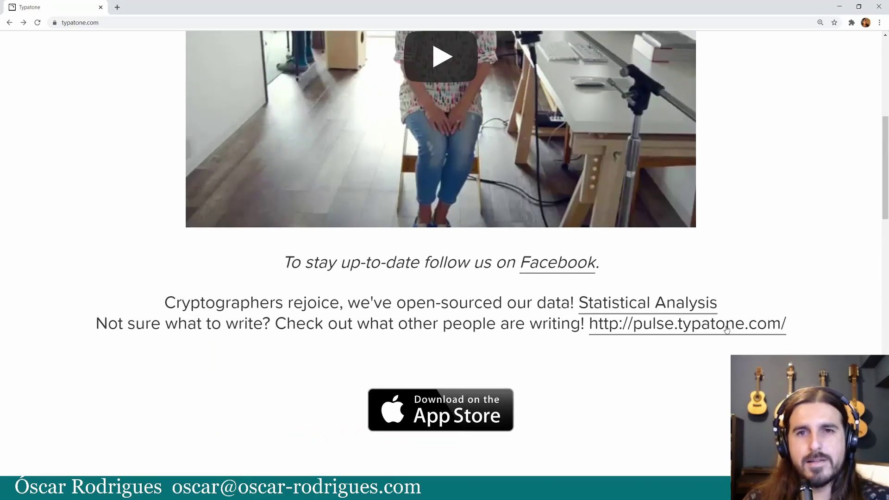
{"action": "scroll", "coordinate": [784, 223], "scroll_direction": "up", "scroll_amount": 5}
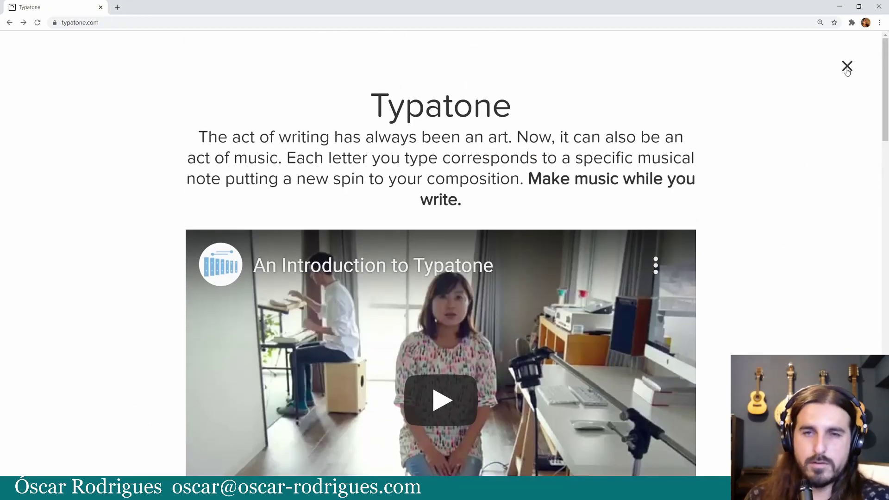
{"action": "left_click", "coordinate": [847, 67]}
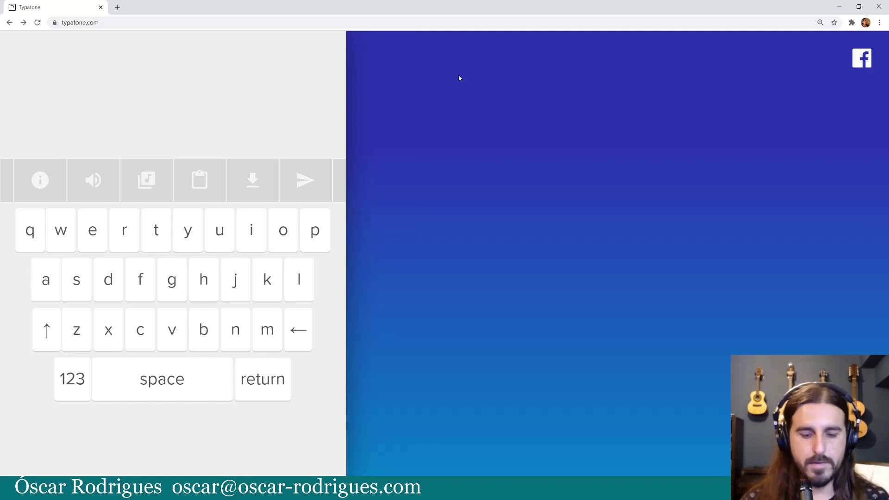
- Write the message "I have nothing to say and I'm saying it." and add "- John Cage" below it after a blank line
{"action": "type", "text": "I have"}
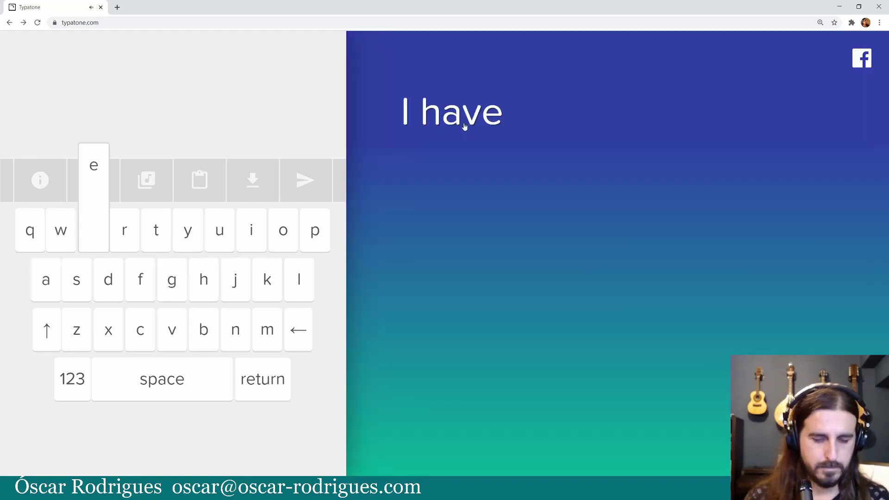
{"action": "type", "text": " nothing to"}
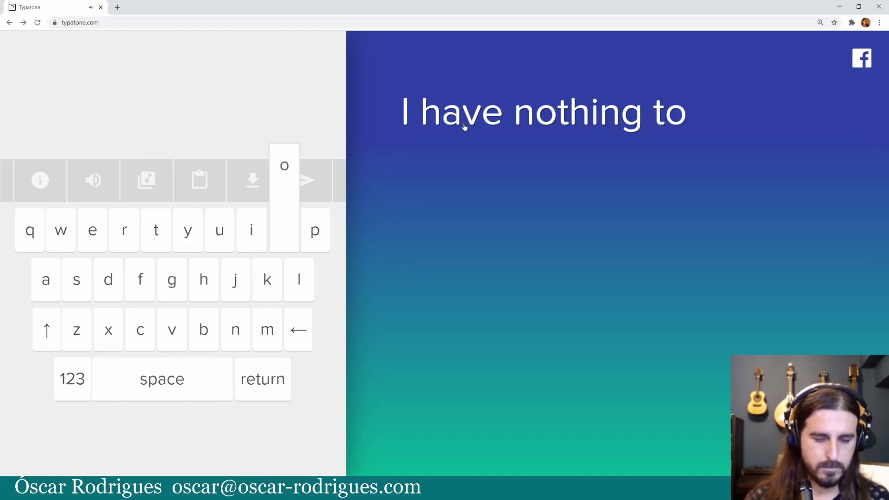
{"action": "type", "text": " say and"}
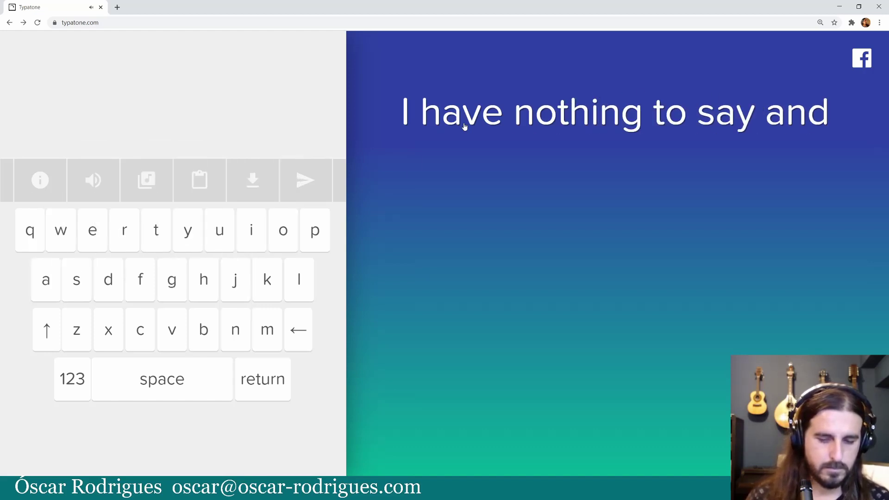
{"action": "type", "text": " I'm saying i"}
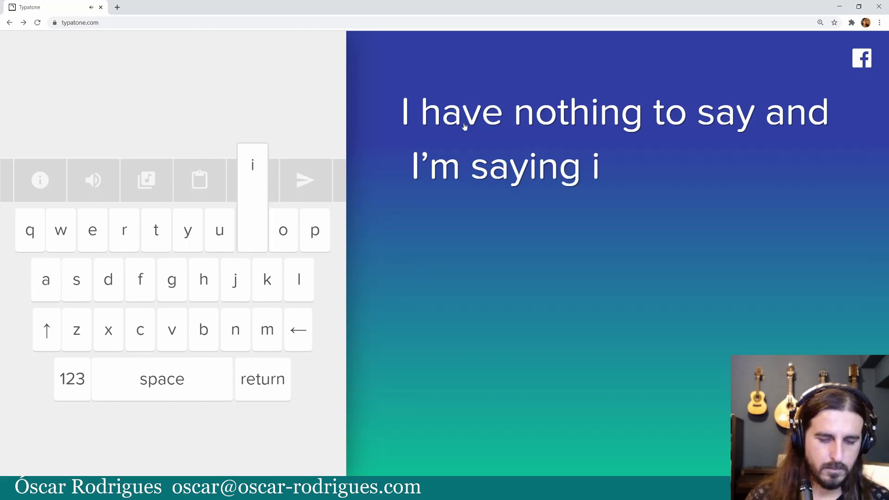
{"action": "type", "text": "t- John Ca"}
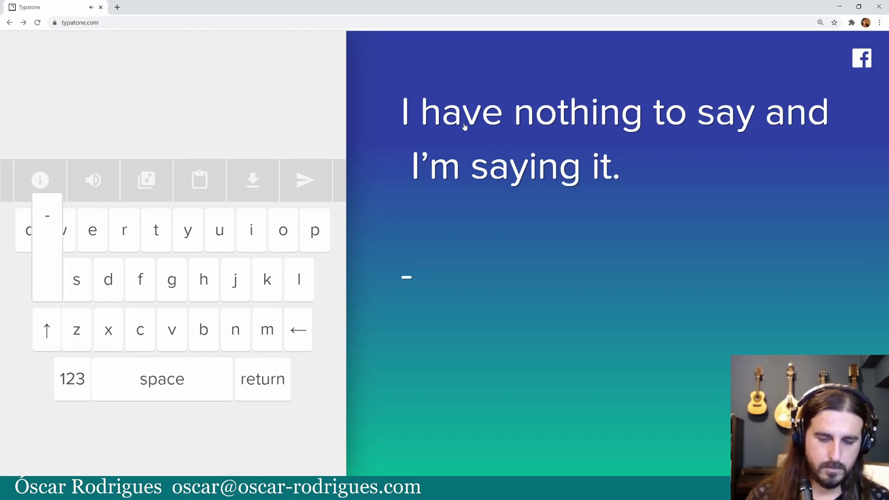
{"action": "type", "text": "ge"}
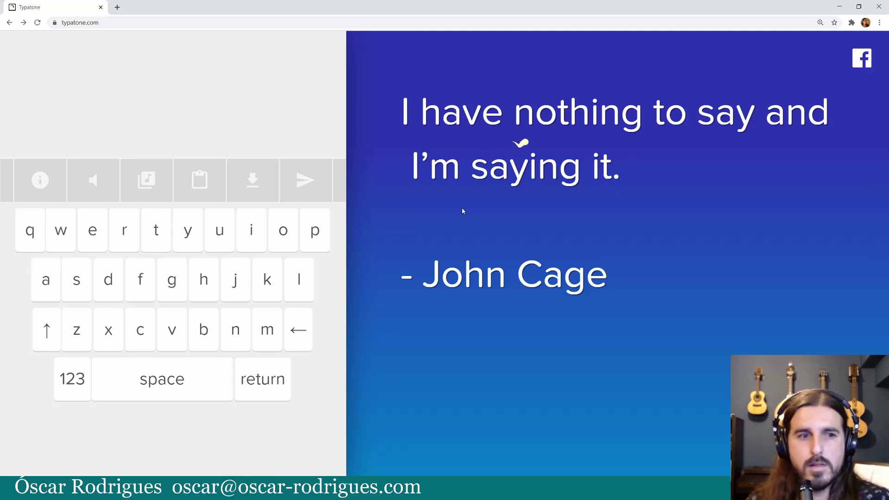
- Listen to the message in the different sound themes, return to the original blue theme and mute the playback
{"action": "left_click", "coordinate": [90, 180]}
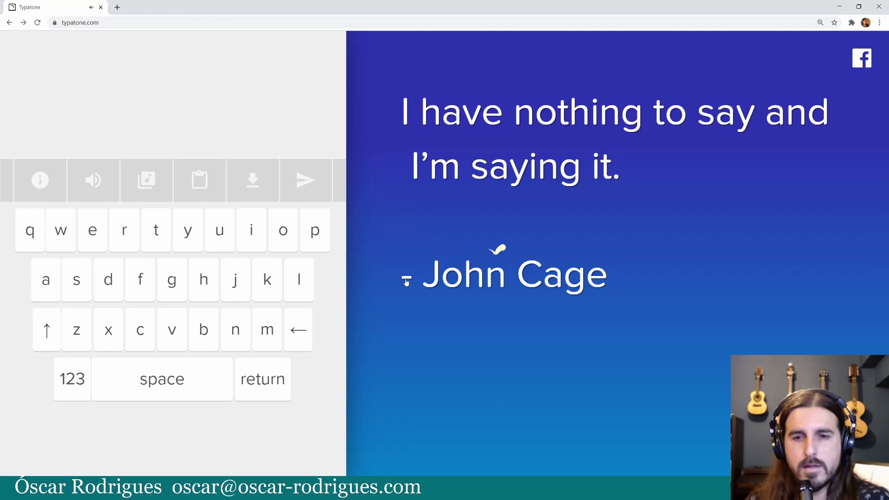
{"action": "left_click", "coordinate": [94, 179]}
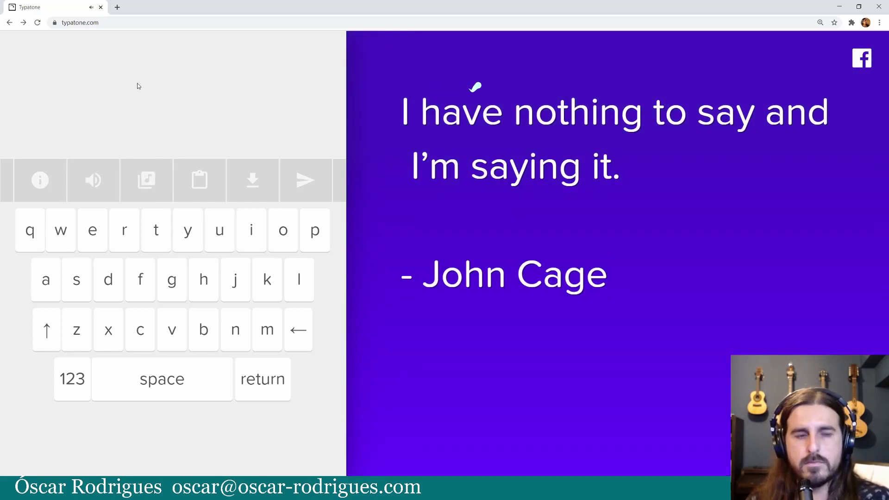
{"action": "left_click", "coordinate": [149, 185]}
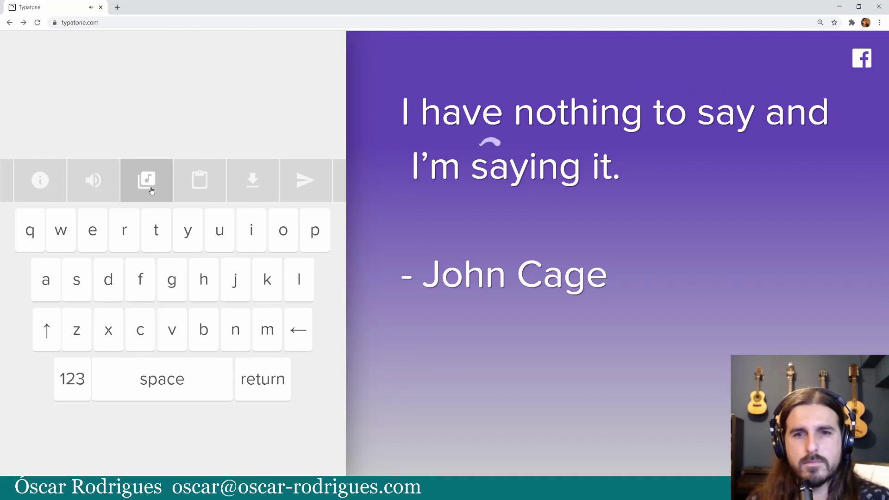
{"action": "left_click", "coordinate": [152, 190]}
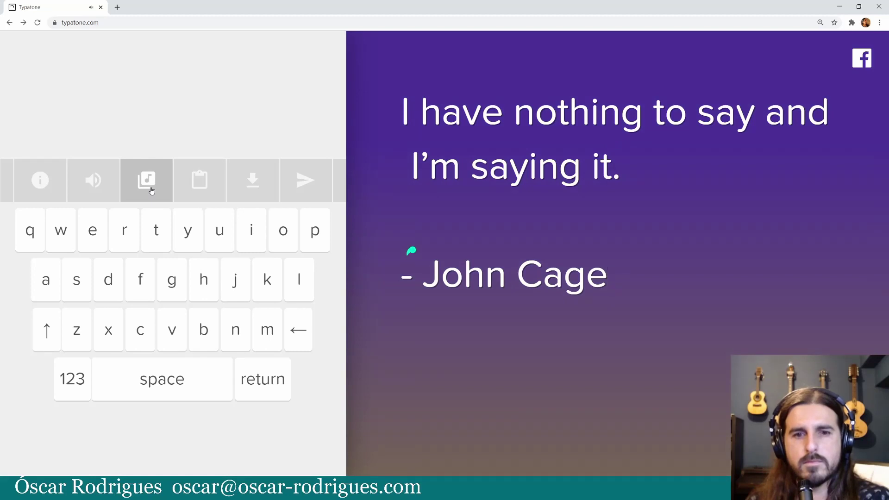
{"action": "left_click", "coordinate": [152, 191]}
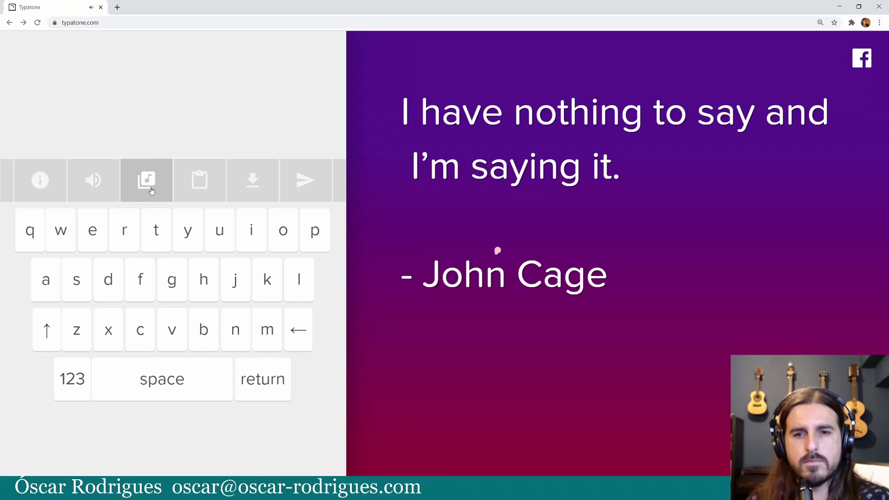
{"action": "left_click", "coordinate": [152, 191]}
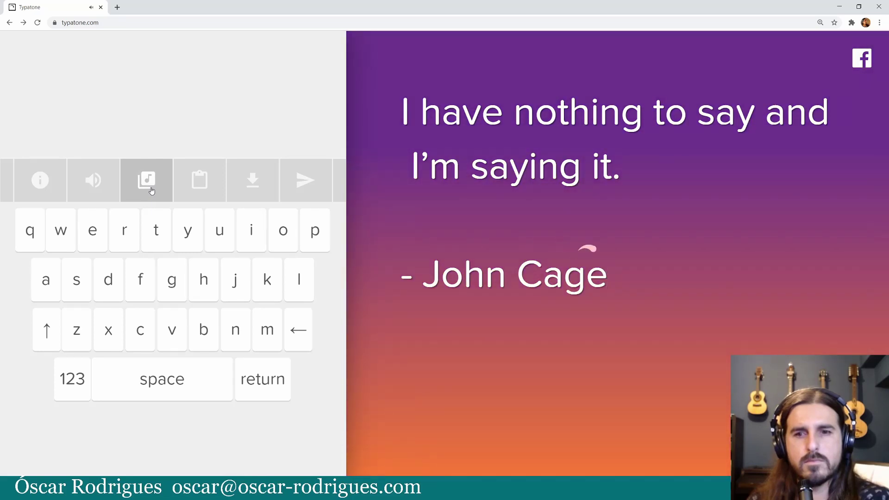
{"action": "left_click", "coordinate": [151, 190]}
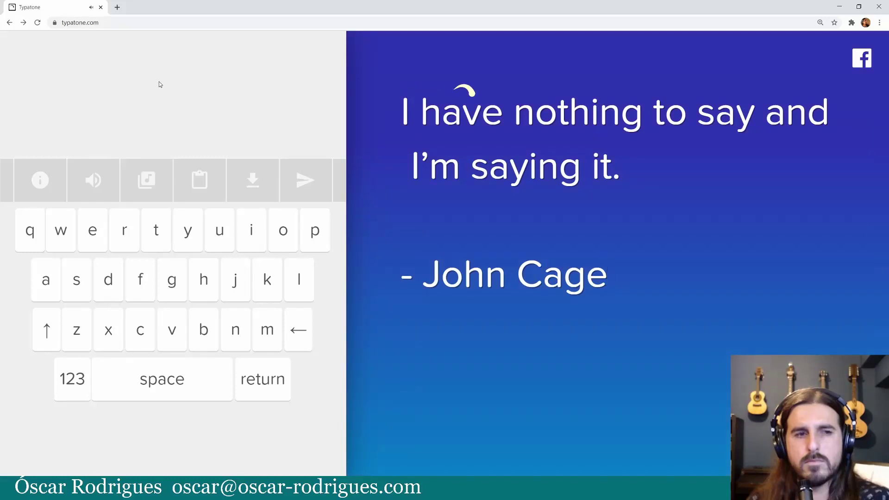
{"action": "left_click", "coordinate": [92, 180]}
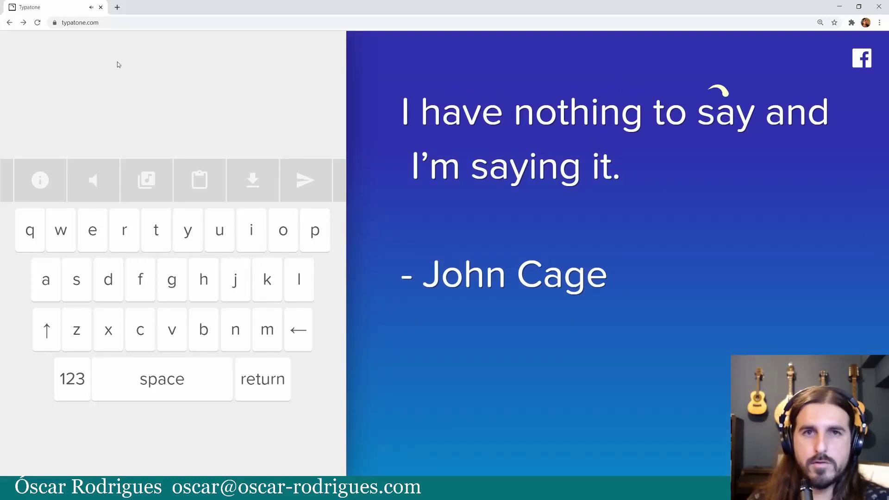
- Open the page for pasting clipboard text, examine the message text in its box, and close it without pasting
{"action": "left_click", "coordinate": [200, 183]}
{"action": "scroll", "coordinate": [414, 184], "scroll_direction": "down", "scroll_amount": 1}
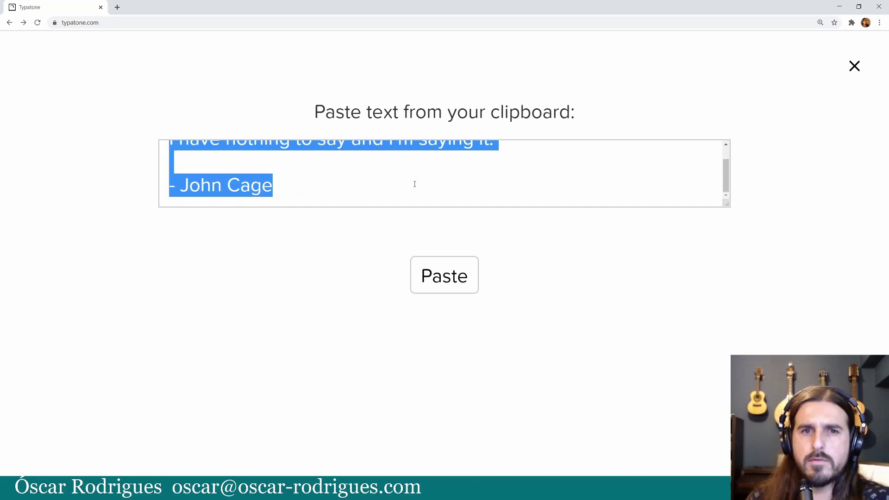
{"action": "scroll", "coordinate": [403, 185], "scroll_direction": "up", "scroll_amount": 1}
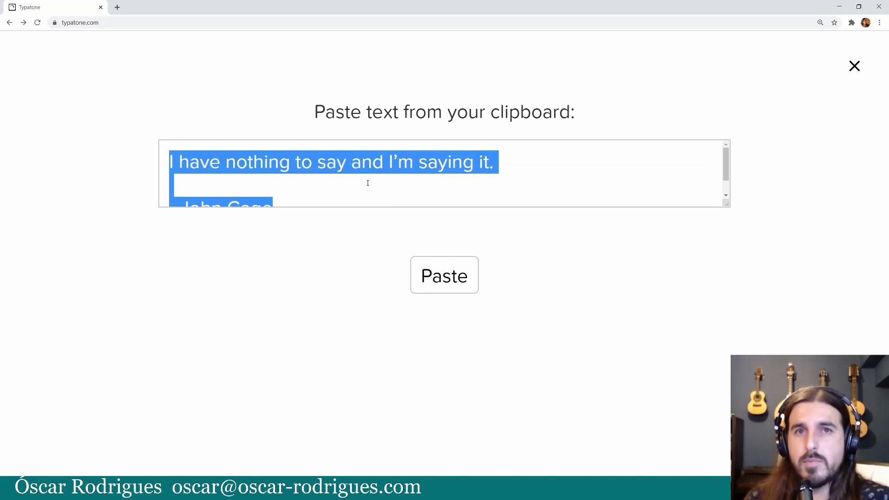
{"action": "scroll", "coordinate": [330, 182], "scroll_direction": "down", "scroll_amount": 1}
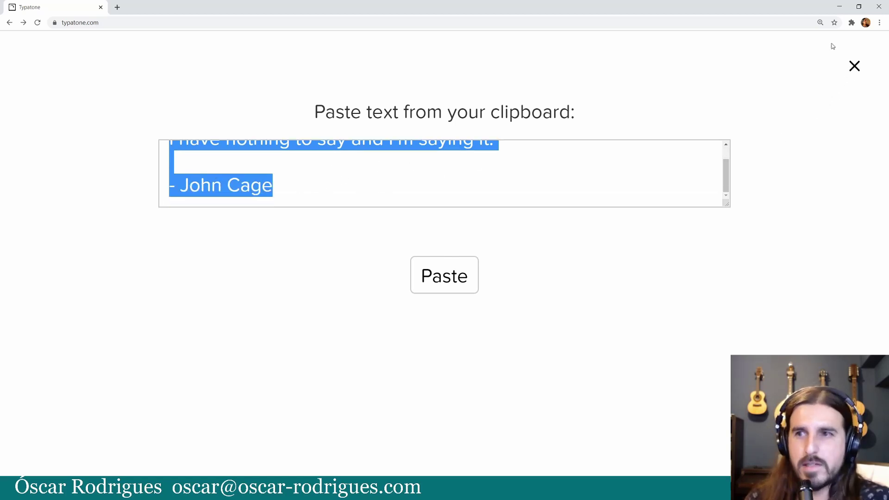
{"action": "left_click", "coordinate": [854, 66]}
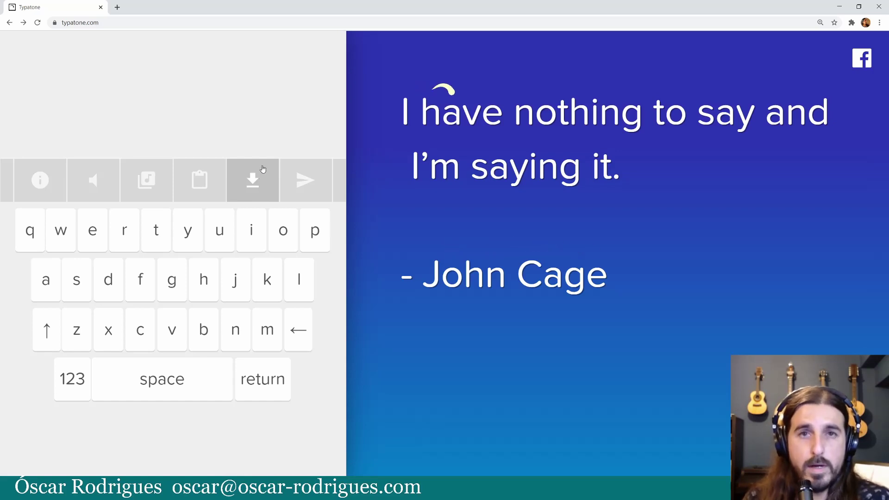
- Open the message's sharing page and copy its share link
{"action": "left_click", "coordinate": [319, 172]}
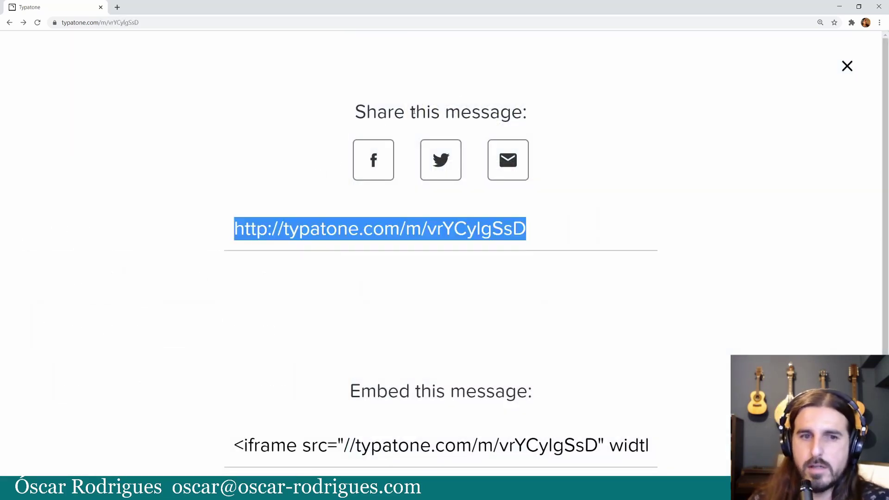
{"action": "left_click_drag", "start_coordinate": [518, 230], "coordinate": [213, 233]}
{"action": "key", "text": "ctrl+c"}
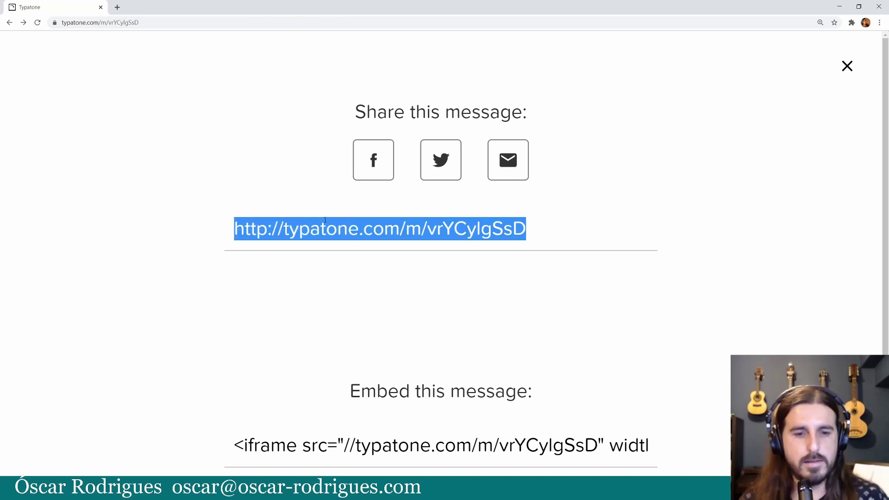
- Open the copied share link in a new browser tab, play the shared message, and close that tab
{"action": "key", "text": "ctrl+t"}
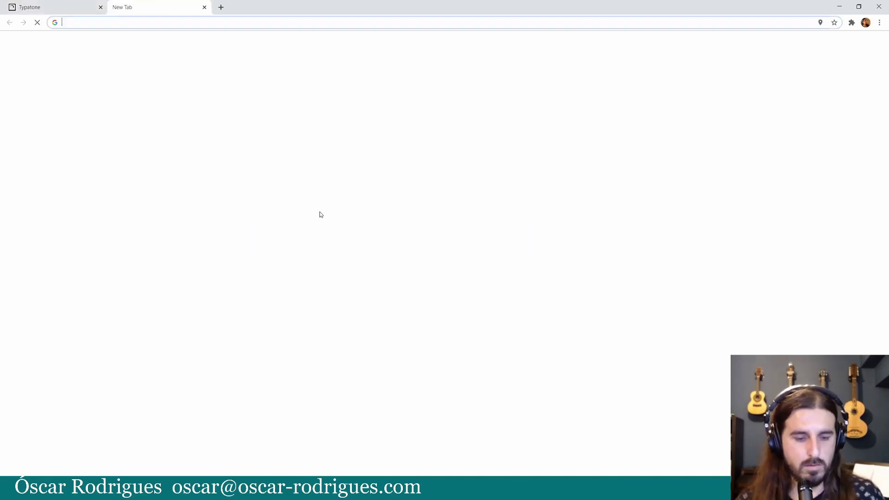
{"action": "key", "text": "ctrl+v"}
{"action": "key", "text": "Return"}
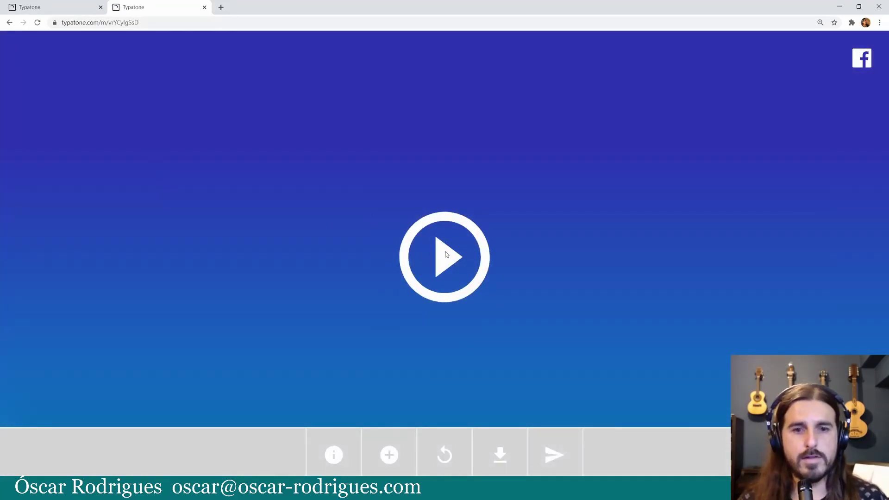
{"action": "left_click", "coordinate": [446, 254]}
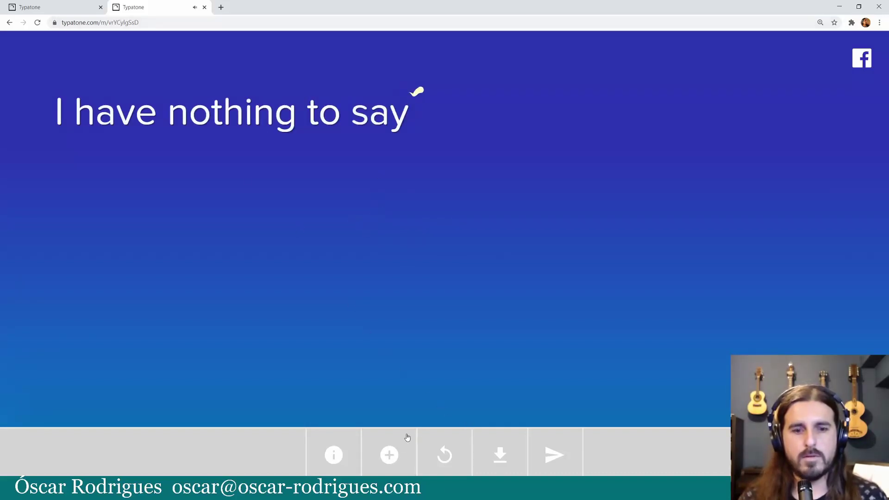
{"action": "left_click", "coordinate": [204, 7]}
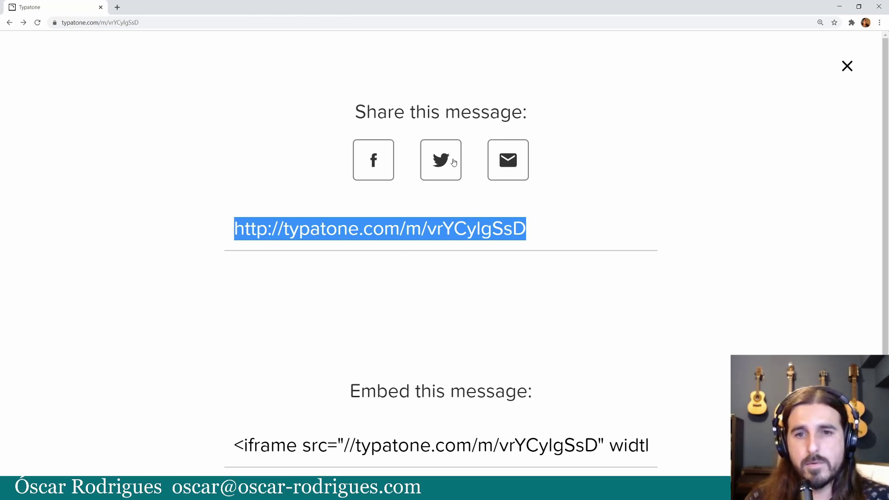
- Examine the social sharing options and the embed code for the message, and close the sharing page
{"action": "scroll", "coordinate": [525, 342], "scroll_direction": "down", "scroll_amount": 1}
{"action": "scroll", "coordinate": [523, 331], "scroll_direction": "up", "scroll_amount": 1}
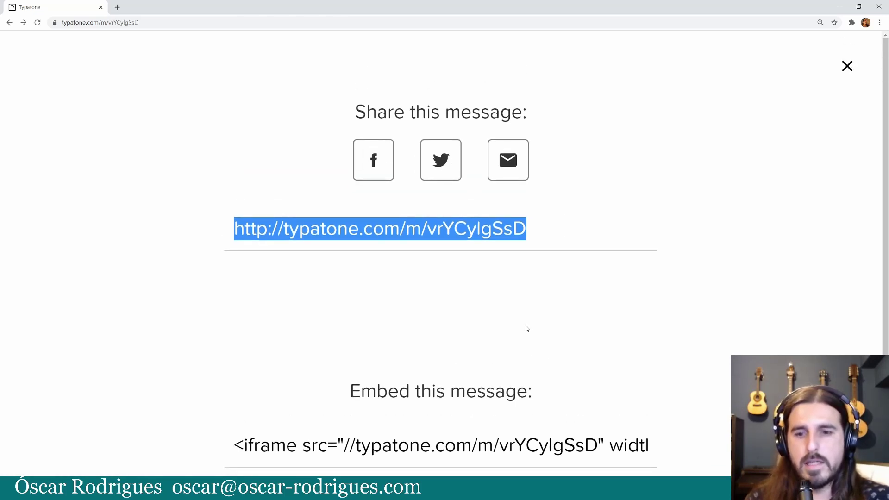
{"action": "scroll", "coordinate": [526, 329], "scroll_direction": "down", "scroll_amount": 1}
{"action": "left_click", "coordinate": [421, 409]}
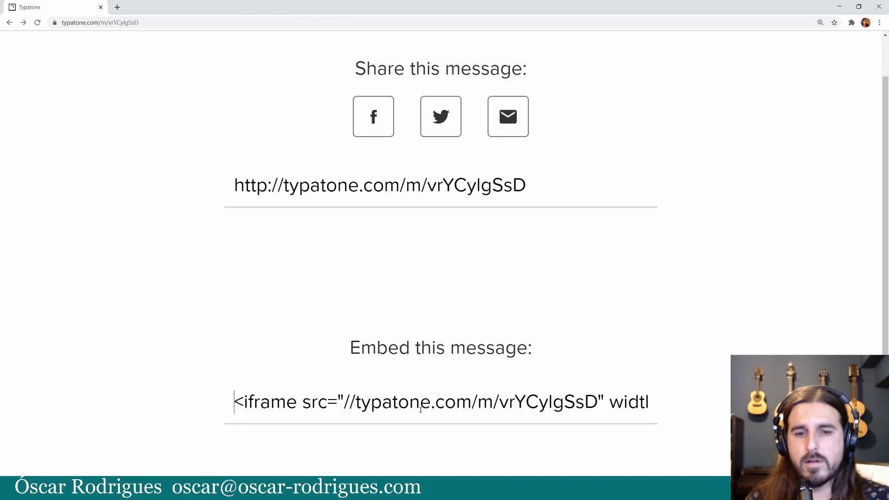
{"action": "scroll", "coordinate": [861, 65], "scroll_direction": "up", "scroll_amount": 1}
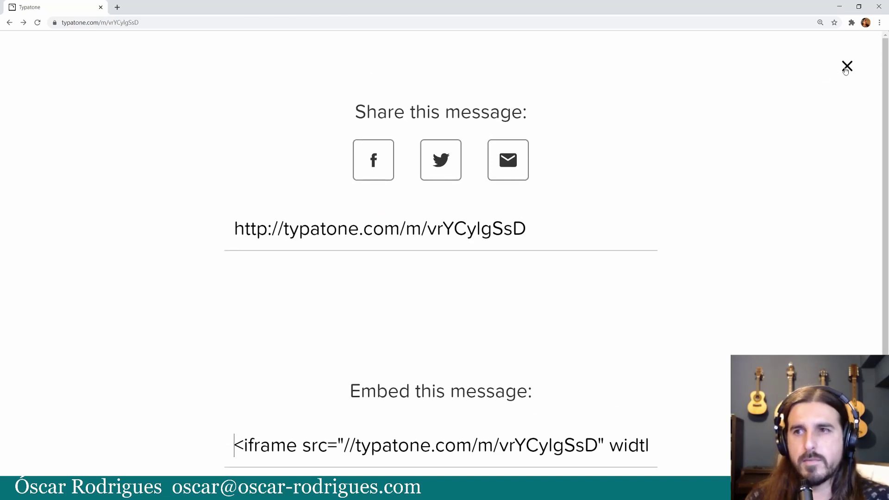
{"action": "left_click", "coordinate": [845, 69]}
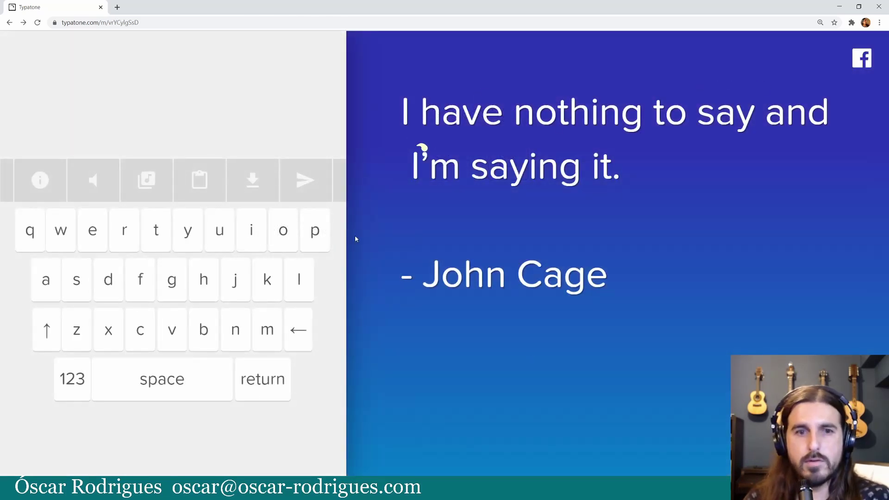